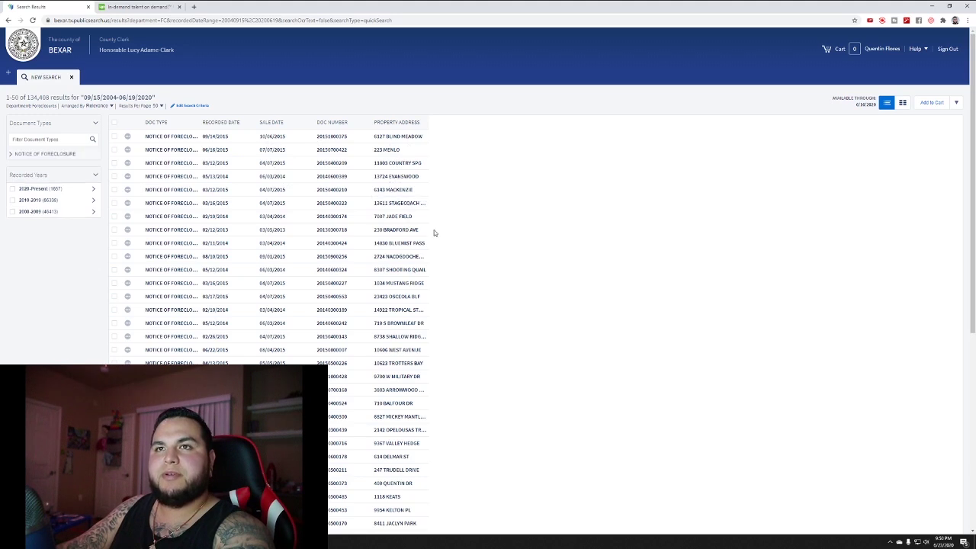
Sort the foreclosure search results by sale date in descending order and skim the first page.
left_click(271, 123)
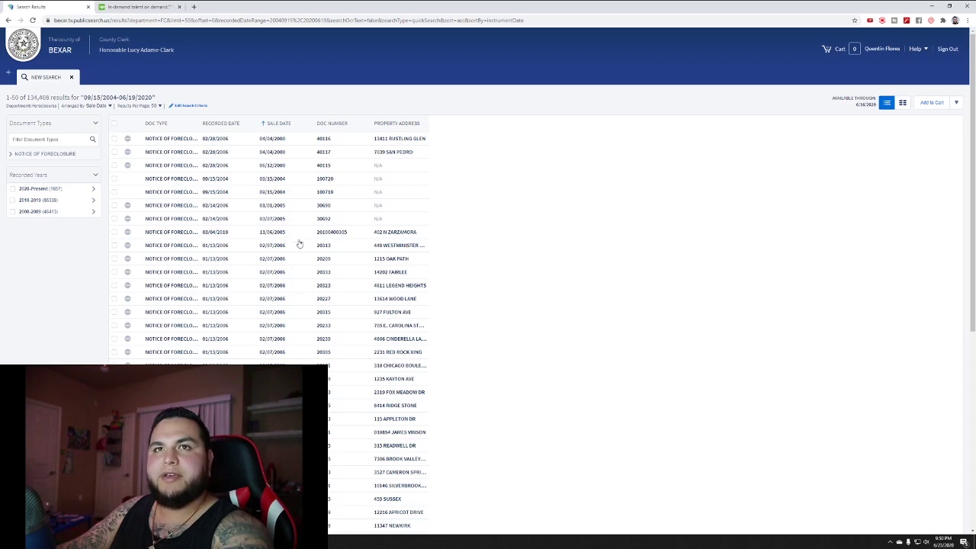
left_click(279, 125)
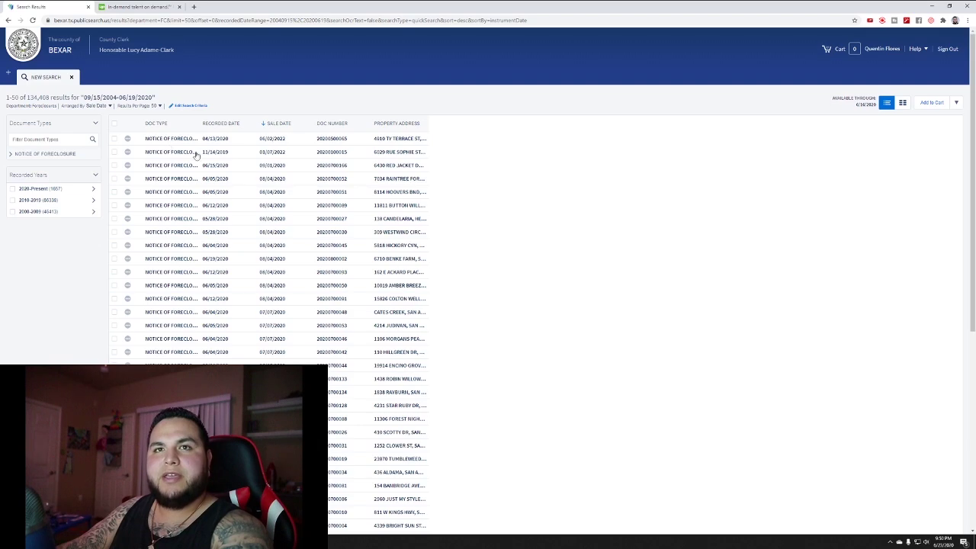
scroll(240, 300, "down", 10)
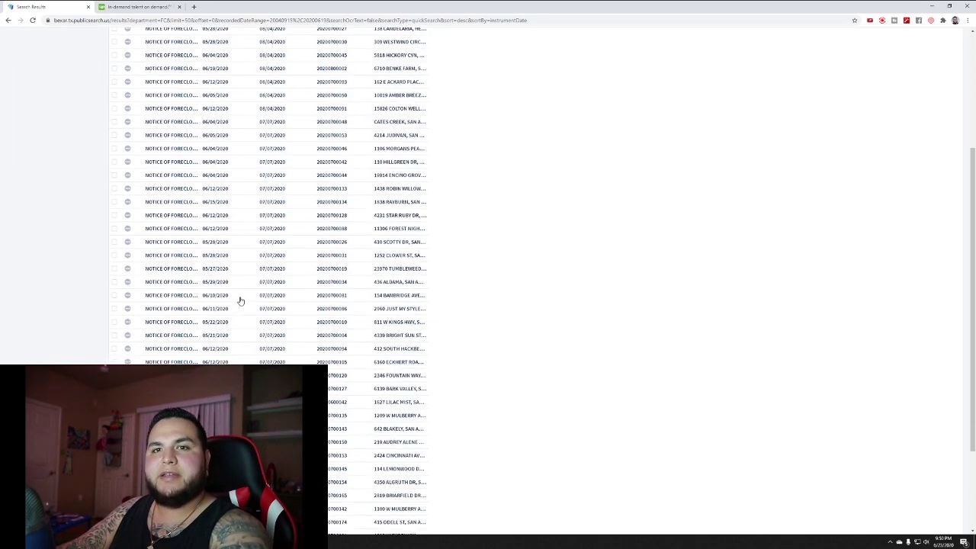
scroll(324, 303, "up", 9)
scroll(324, 302, "up", 1)
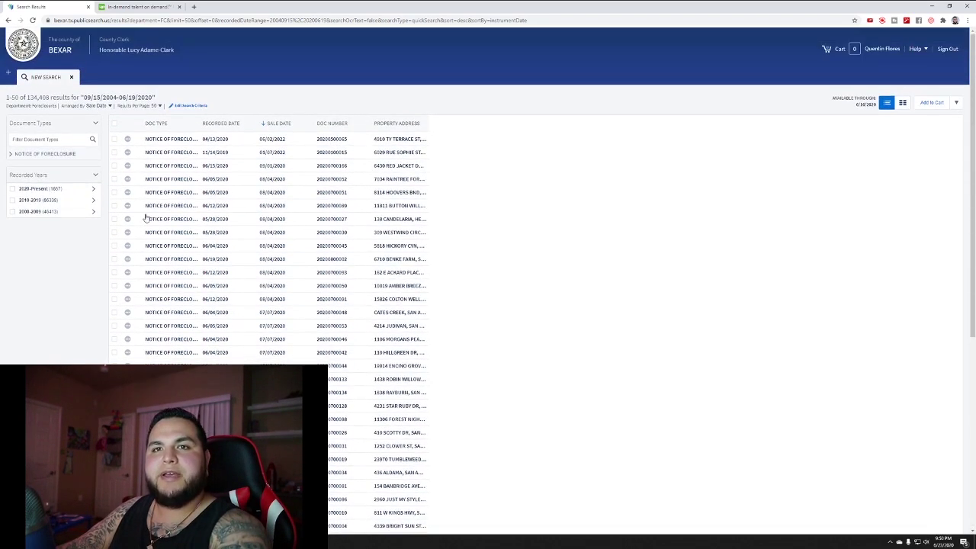
Select all foreclosure notices on results pages 1 and 2.
left_click(114, 127)
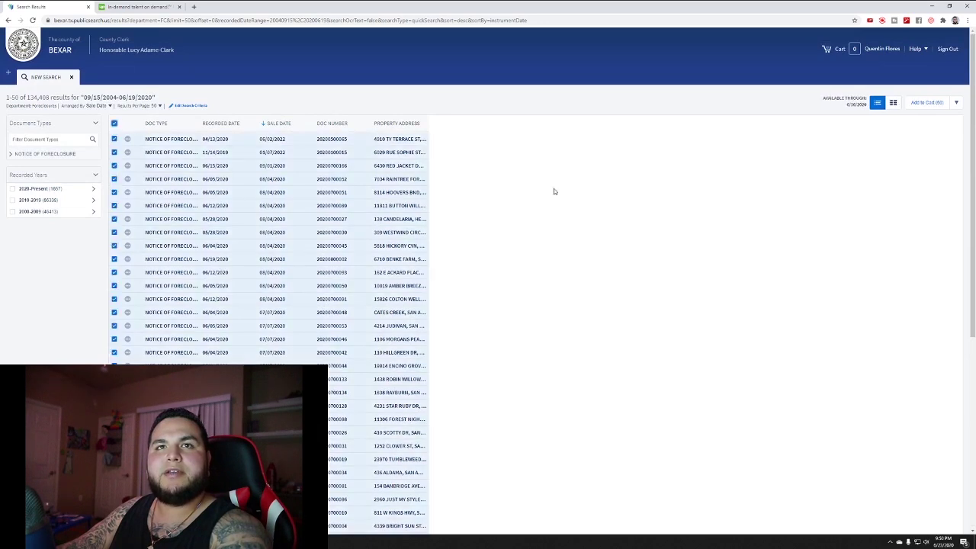
scroll(724, 363, "down", 10)
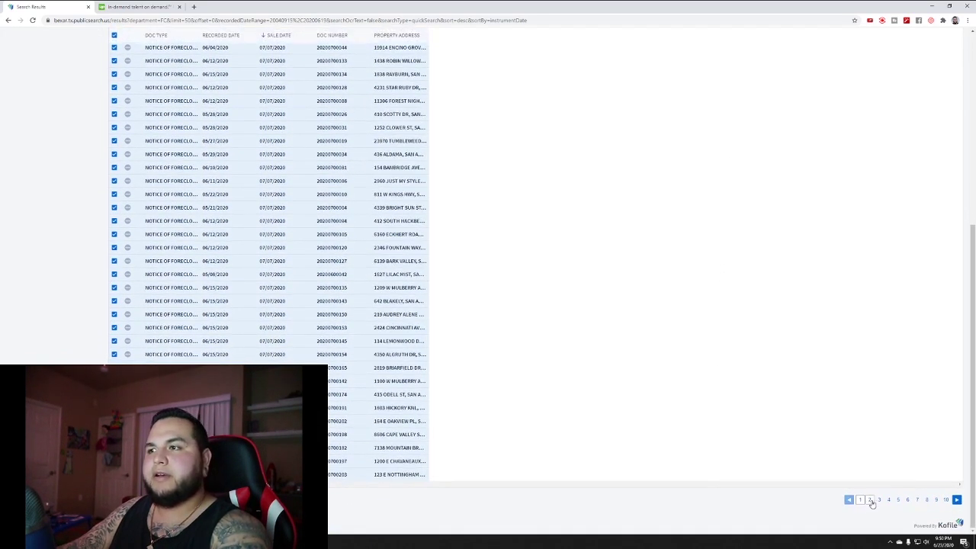
left_click(869, 500)
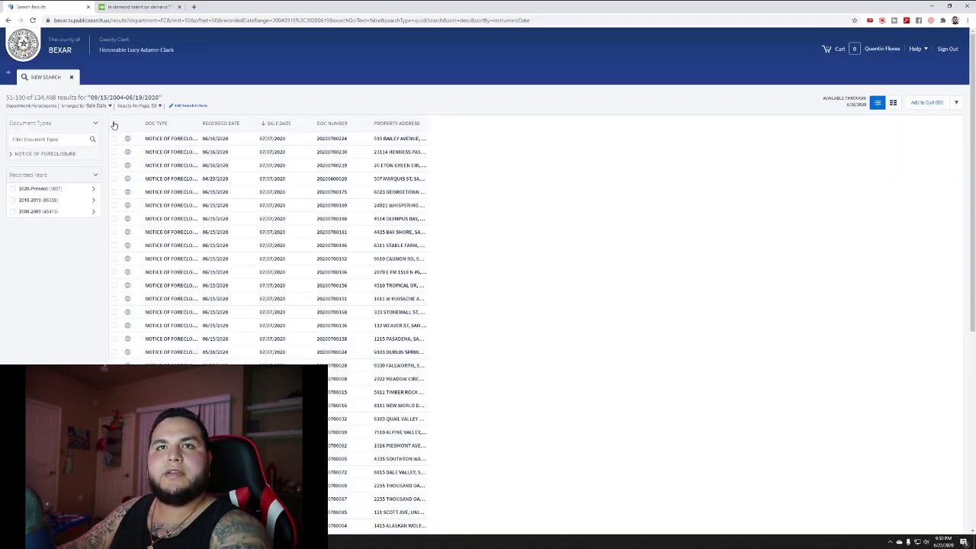
left_click(115, 123)
scroll(247, 286, "down", 2)
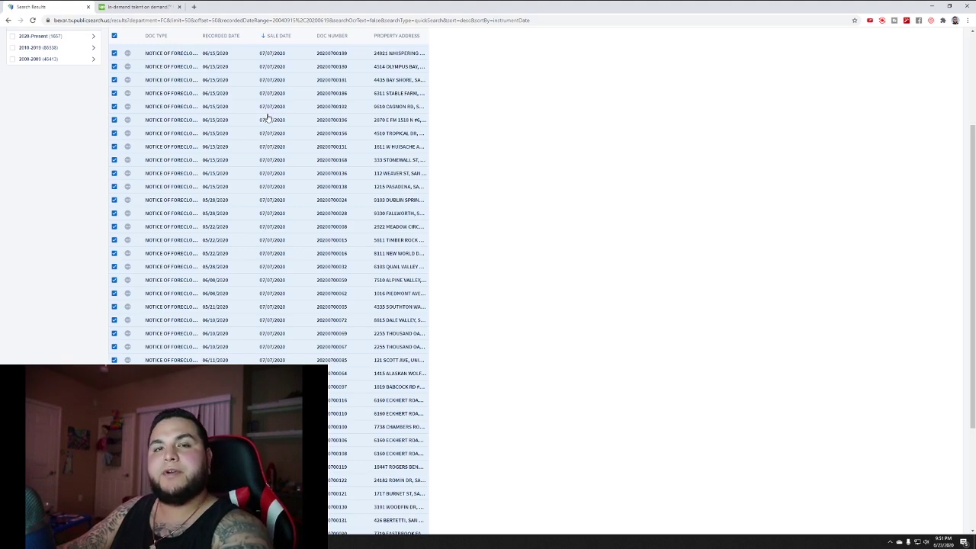
scroll(292, 160, "up", 2)
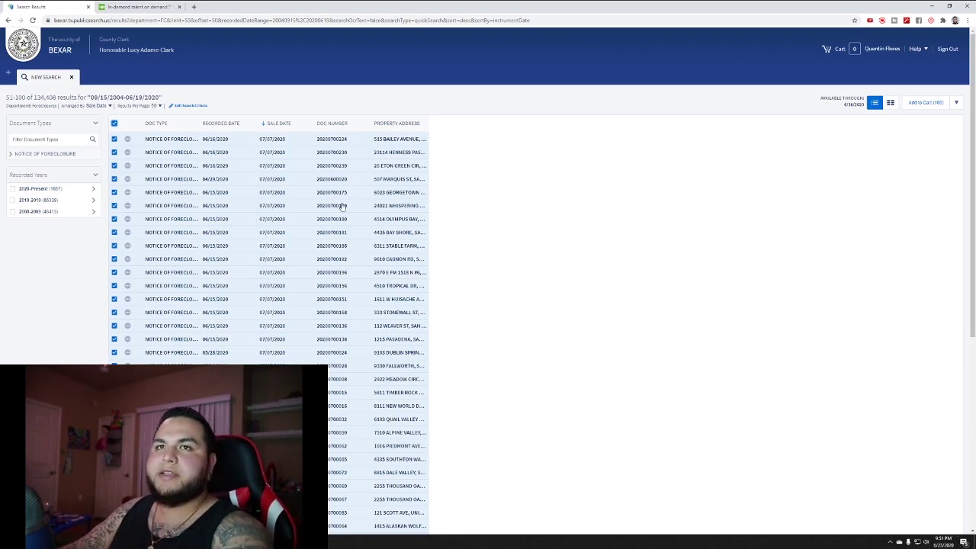
Add all foreclosure notices on results page 3 to the selection.
scroll(670, 305, "down", 5)
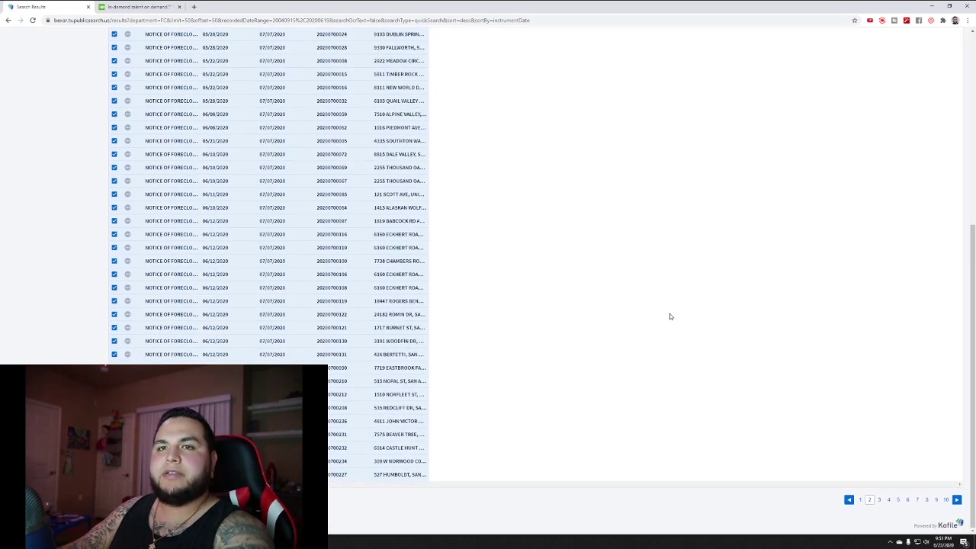
scroll(671, 335, "up", 2)
scroll(671, 344, "down", 2)
left_click(878, 499)
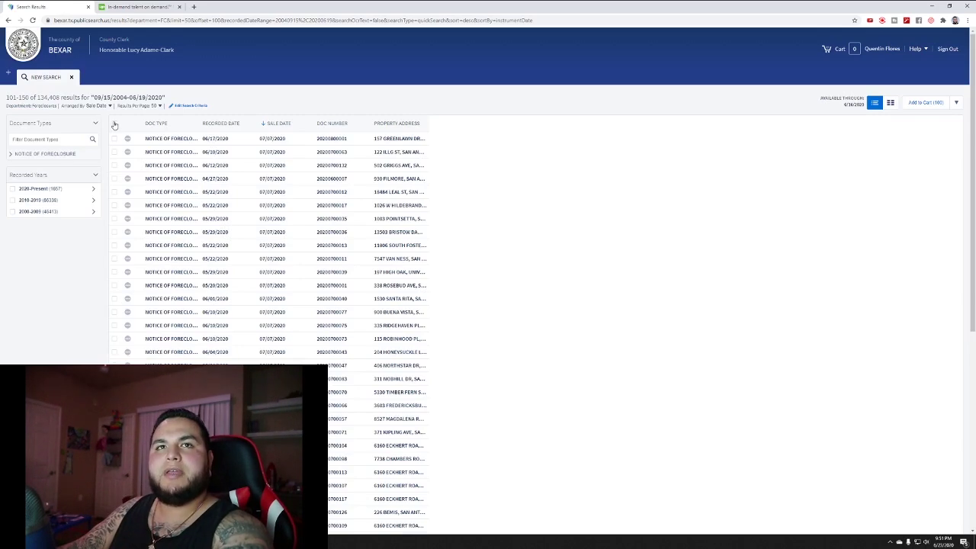
left_click(115, 124)
scroll(640, 300, "down", 5)
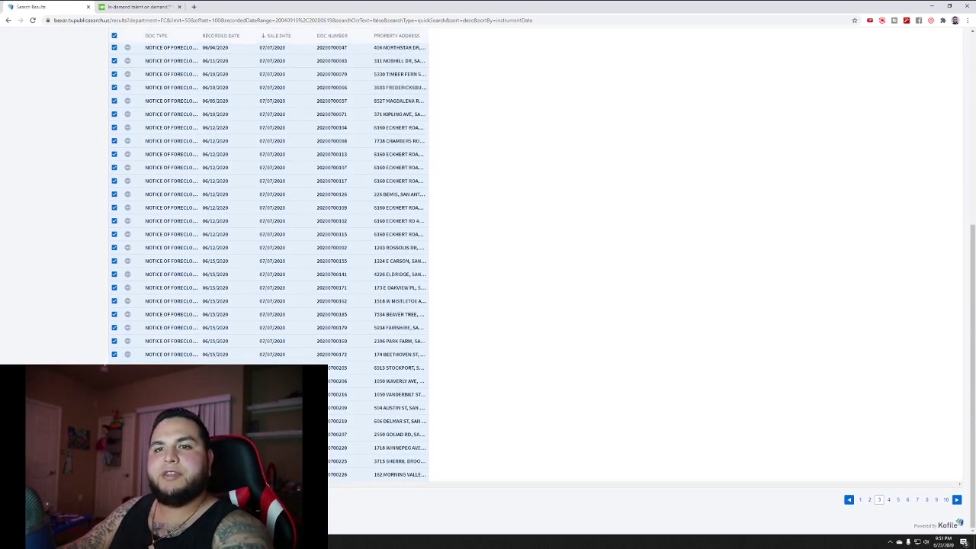
scroll(565, 359, "up", 5)
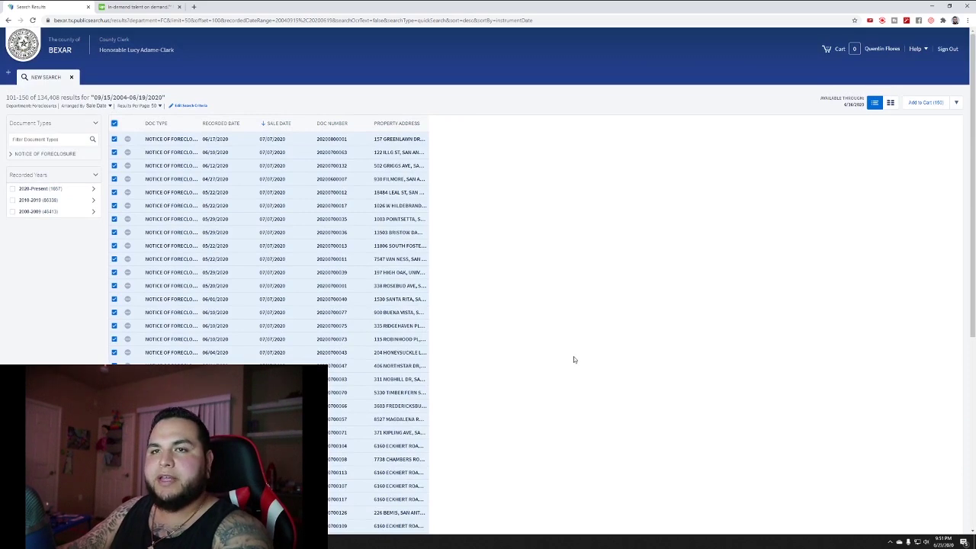
Open results page 5 and examine the sale dates of its notices without selecting any.
scroll(574, 362, "down", 5)
left_click(898, 500)
scroll(327, 359, "down", 5)
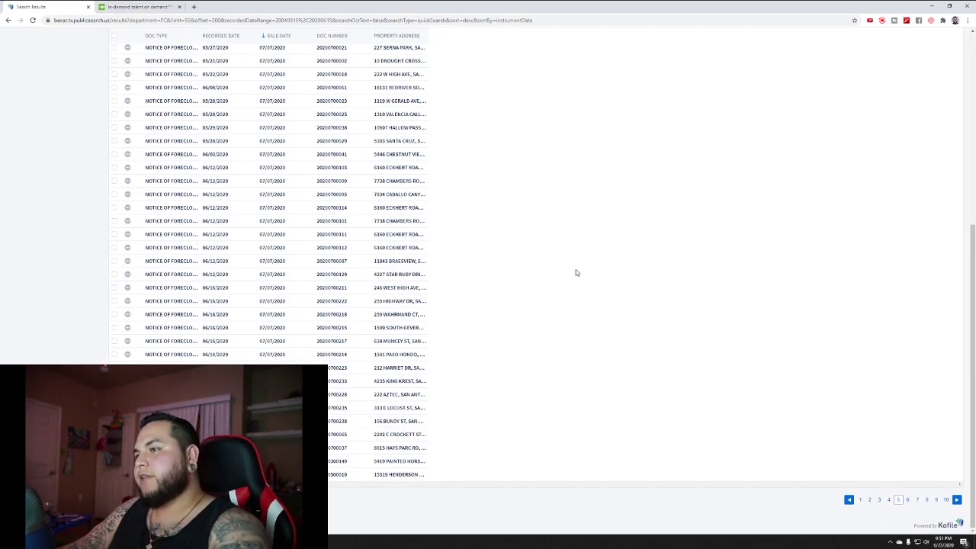
scroll(496, 221, "up", 5)
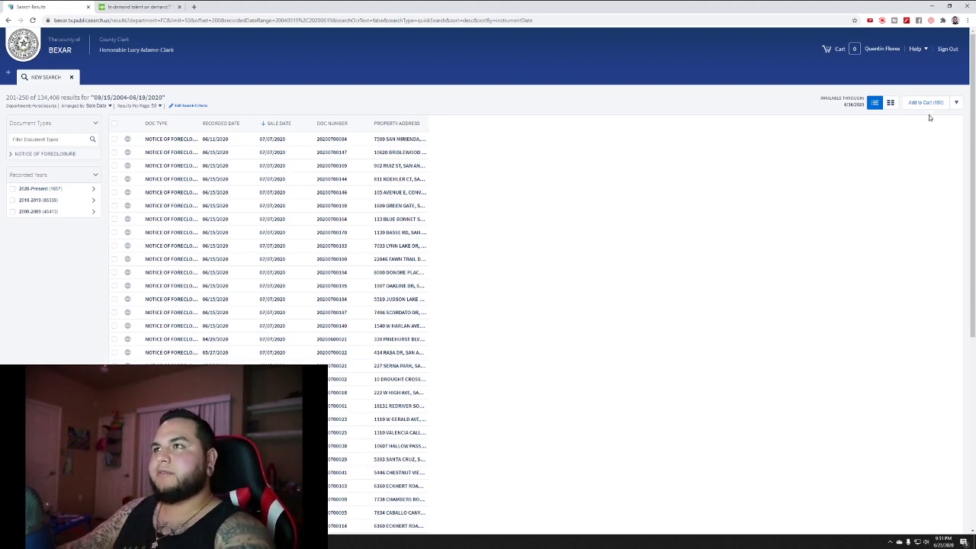
scroll(536, 314, "down", 10)
scroll(522, 361, "up", 10)
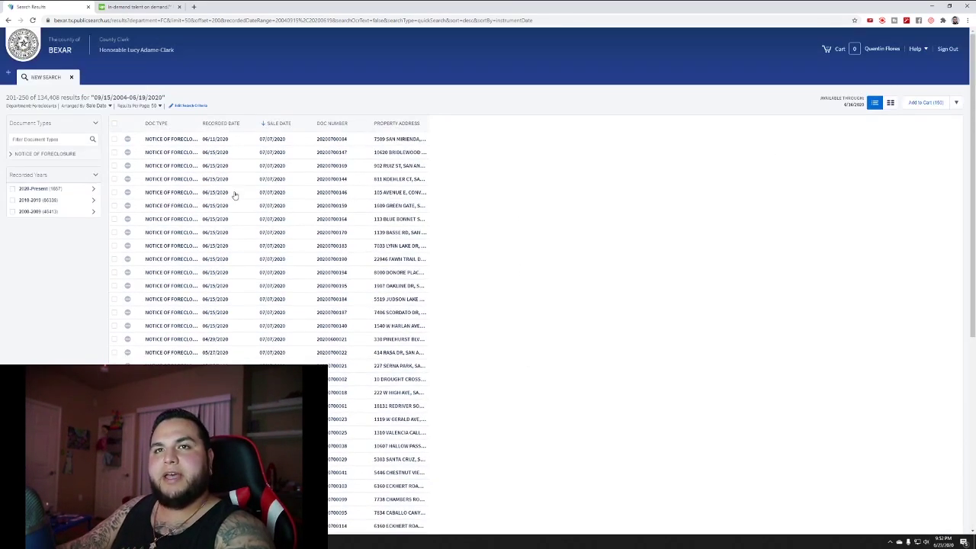
Export the selected notices by placing the free order and download the search results export as a PDF.
left_click(924, 104)
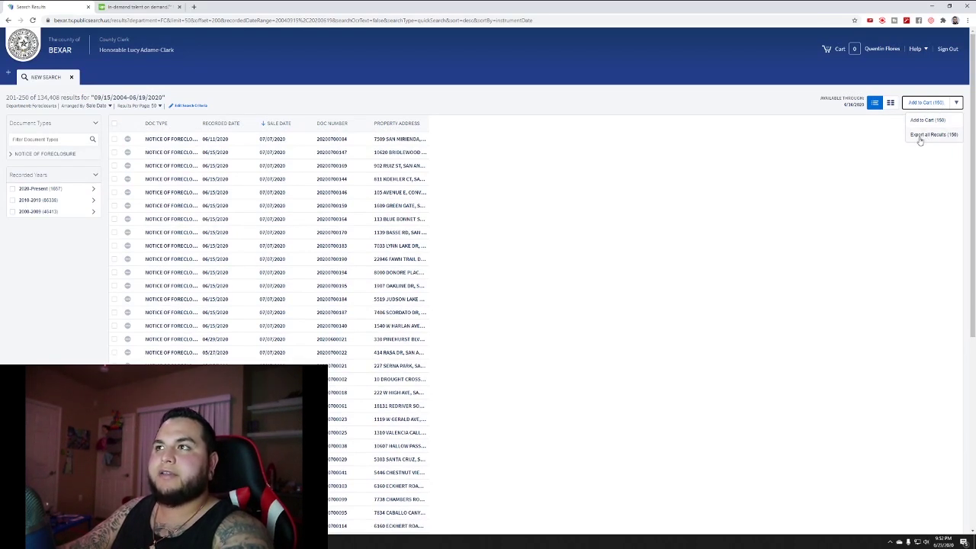
left_click(918, 136)
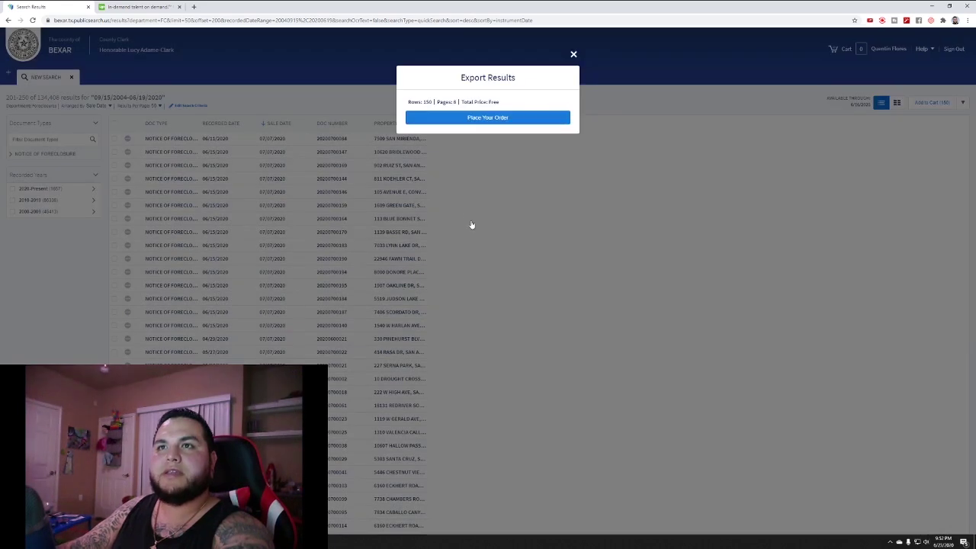
left_click(517, 119)
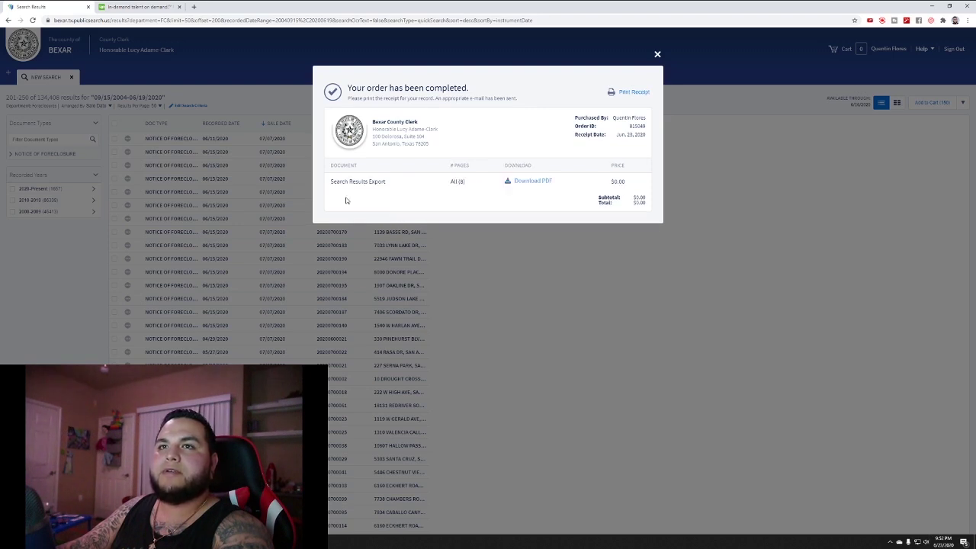
left_click(530, 183)
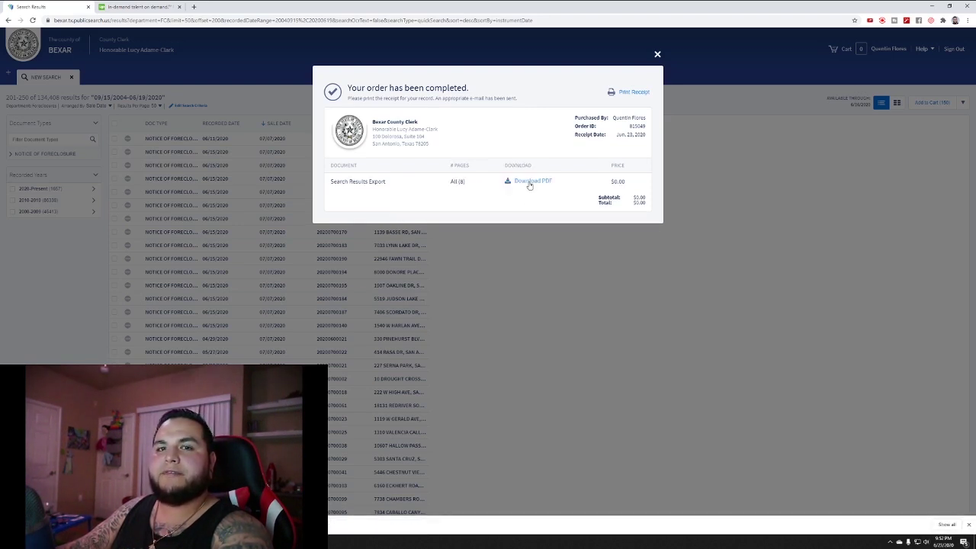
Switch to Upwork, log in with the prefilled account e-mail and password, and look over the job drafts and contracts.
left_click(126, 7)
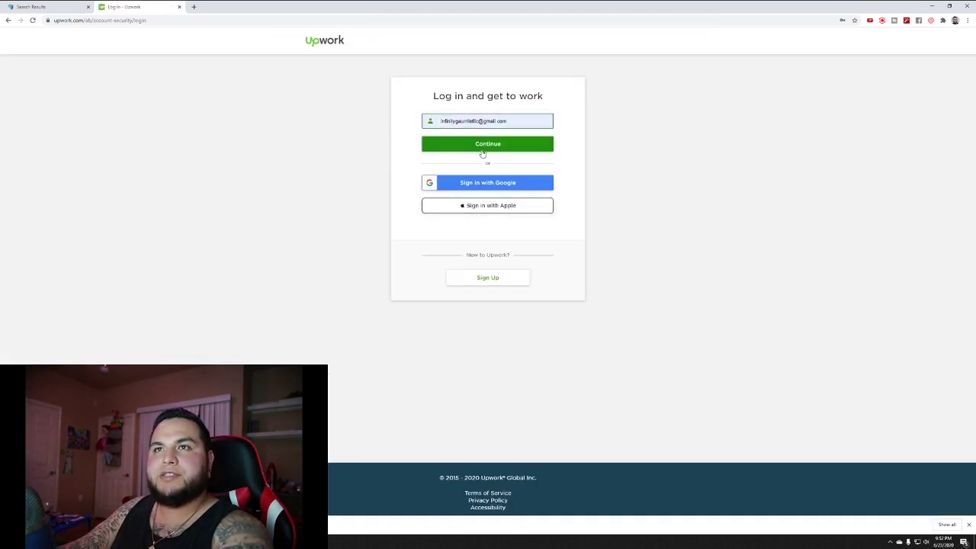
left_click(484, 148)
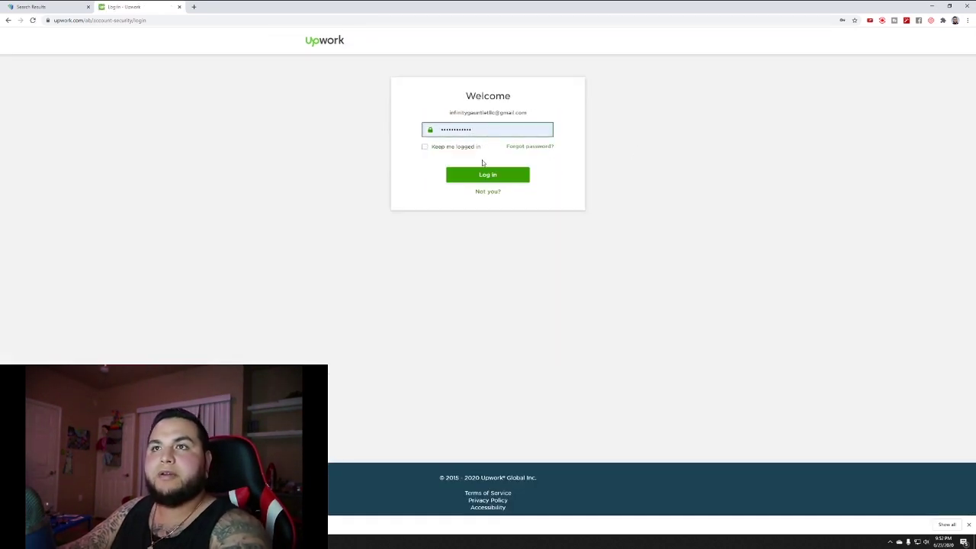
left_click(488, 174)
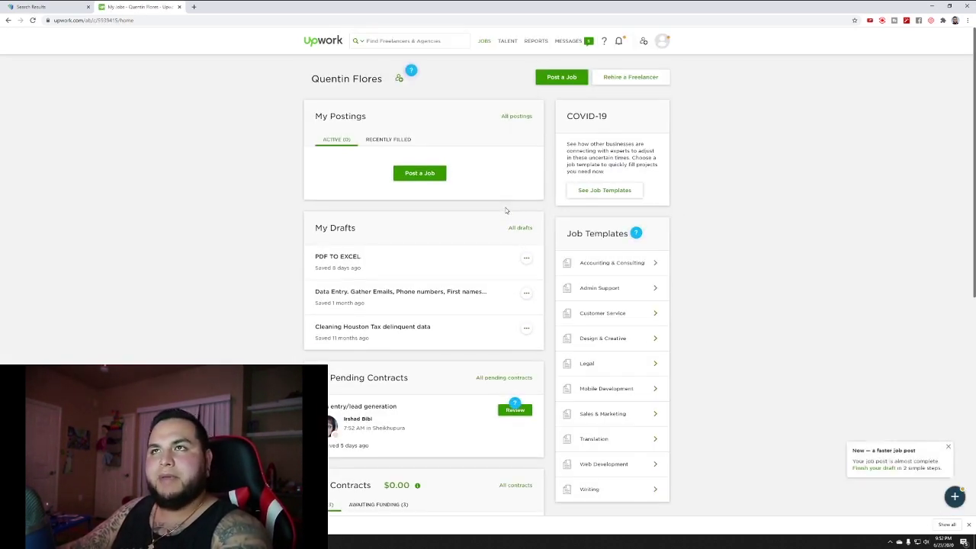
scroll(505, 210, "down", 2)
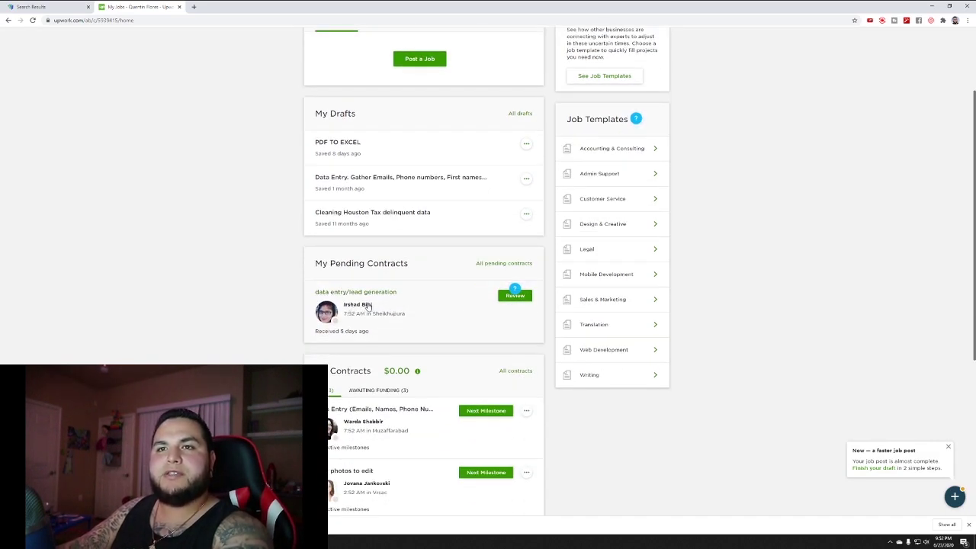
scroll(693, 367, "up", 2)
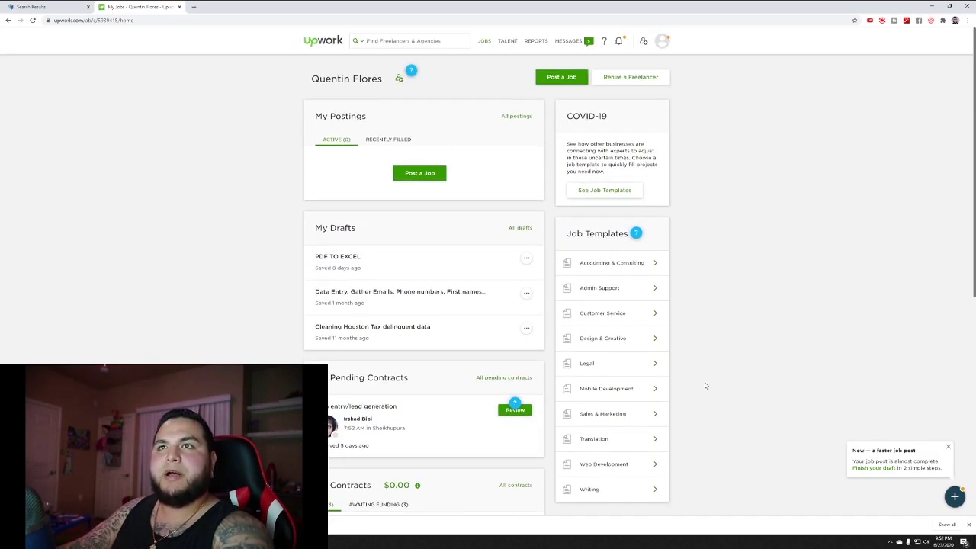
Open the data entry/lead generation conversation in the messages and attach the downloaded PDF to a new message.
left_click(573, 41)
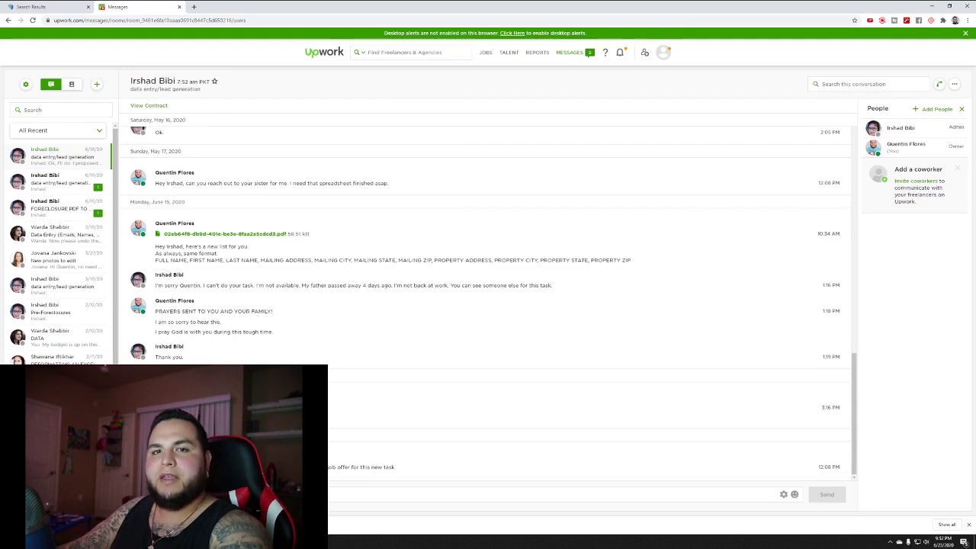
triple_click(359, 463)
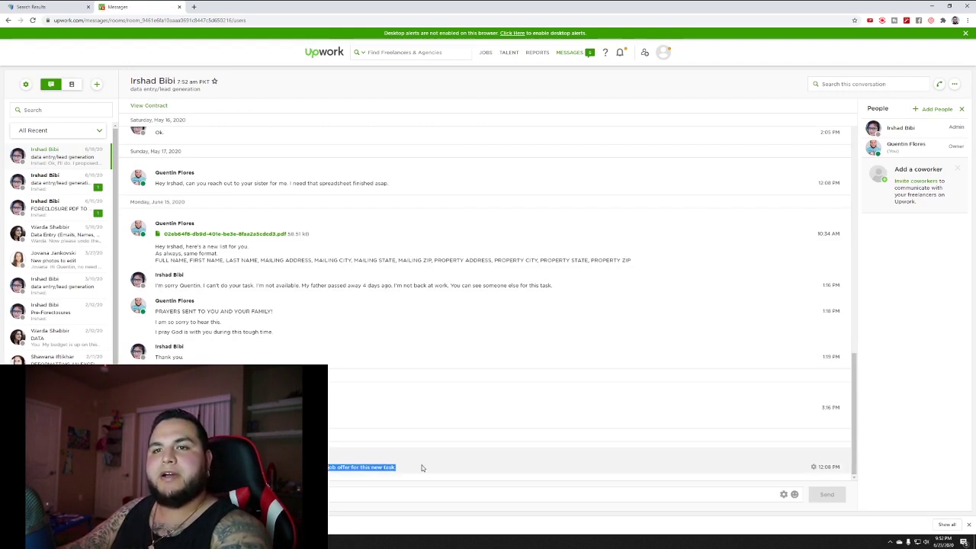
left_click(484, 513)
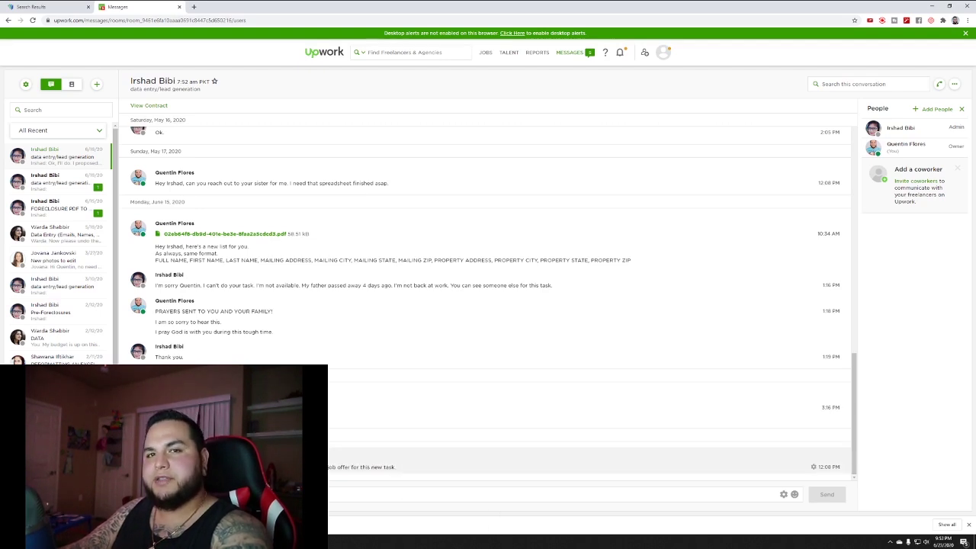
left_click_drag(153, 525, 480, 297)
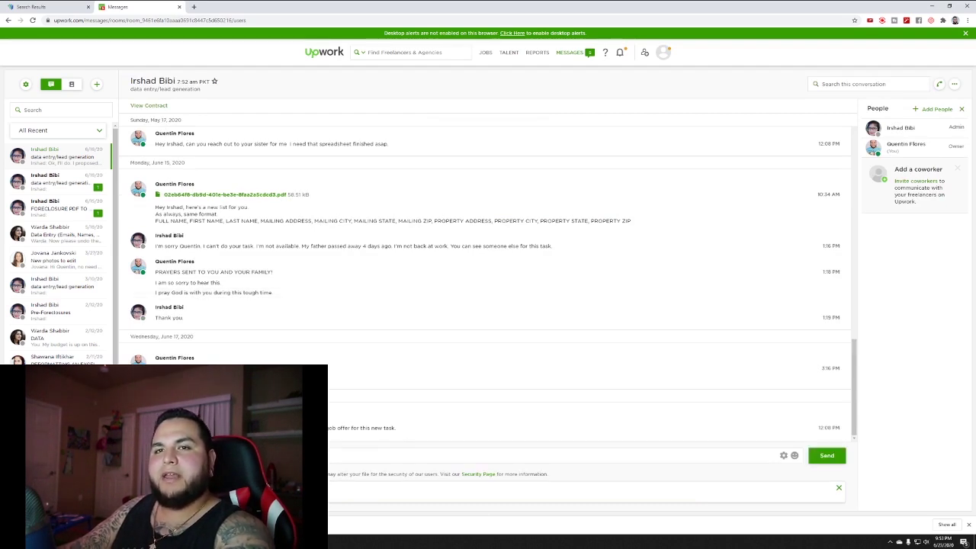
Copy the column list from FULL NAME to PROPERTY ZIP out of the June 15 message and paste it into the new message.
left_click_drag(153, 225, 636, 222)
right_click(626, 219)
left_click(643, 225)
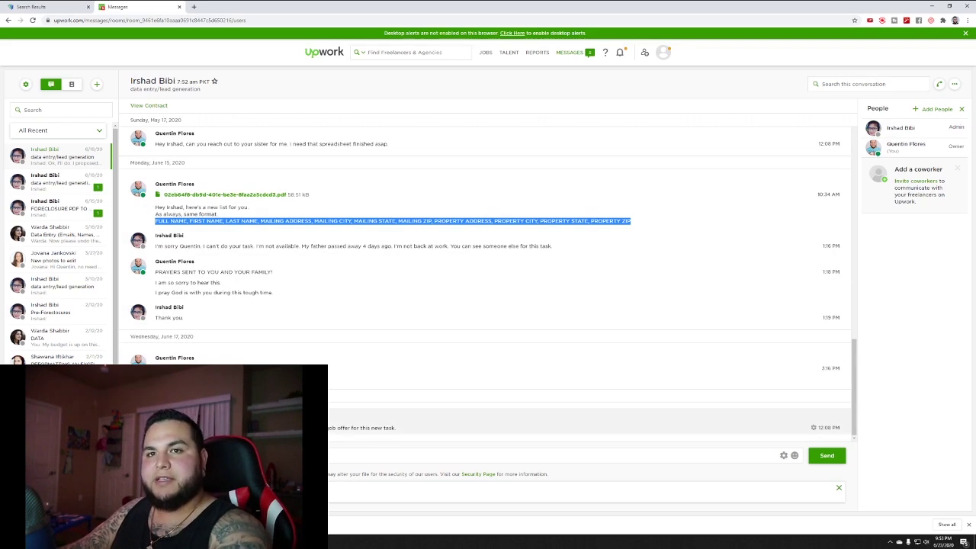
left_click(320, 355)
right_click(234, 453)
right_click(222, 454)
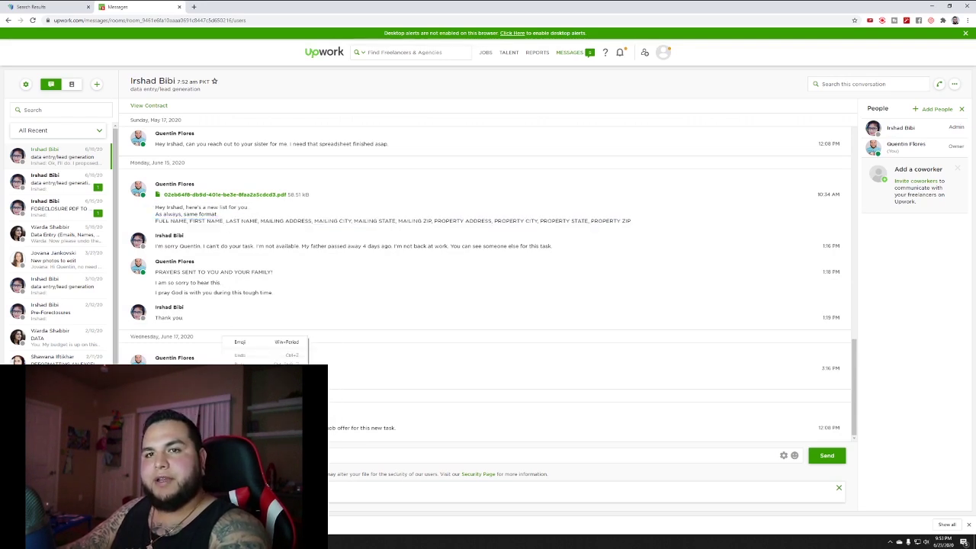
left_click(244, 395)
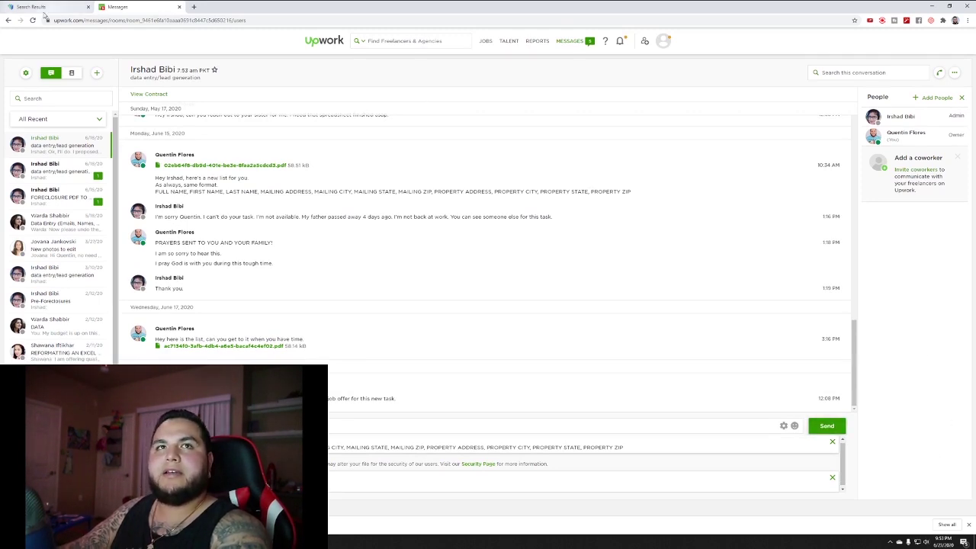
left_click(34, 6)
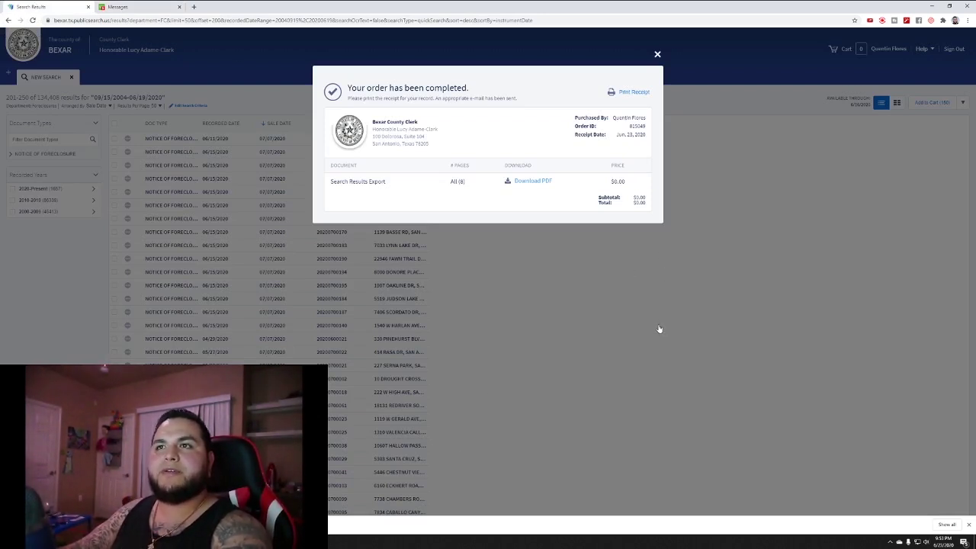
left_click(137, 7)
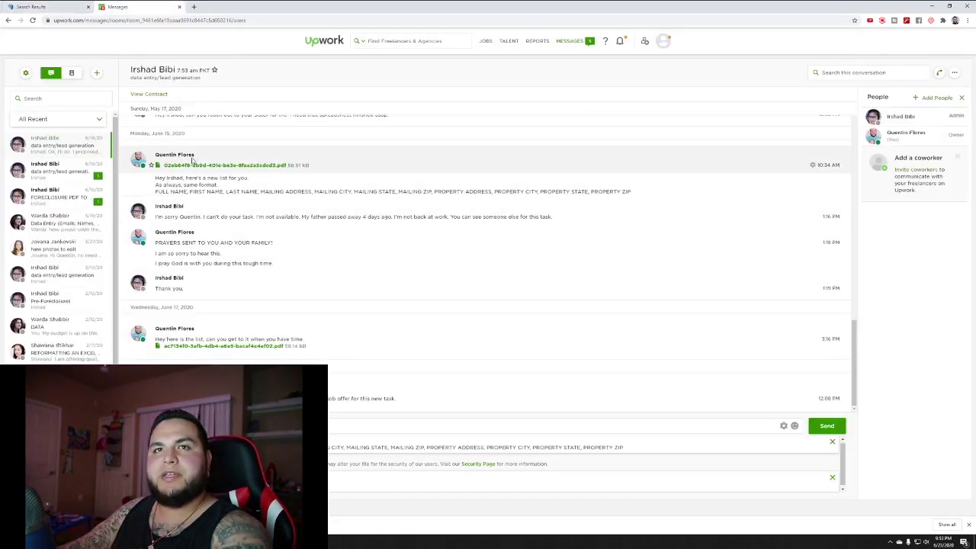